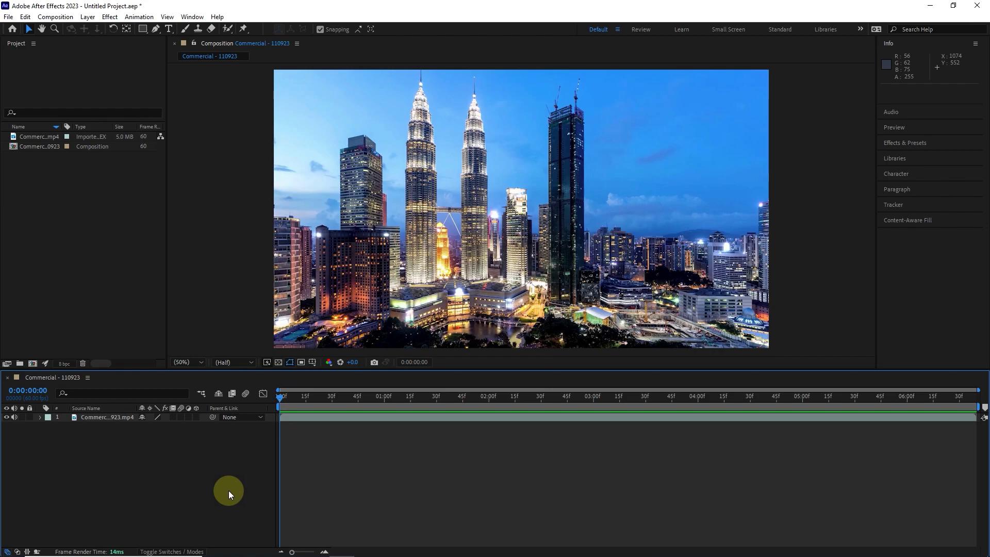
# - Open the Keyboard Shortcuts editor from the Edit menu and expand the Application commands
pyautogui.click(25, 17)
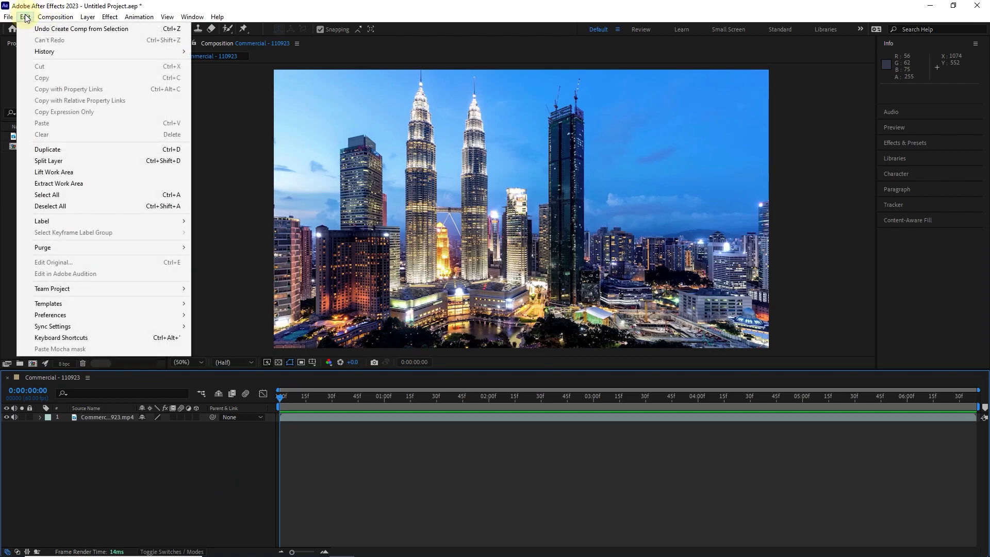
pyautogui.click(86, 337)
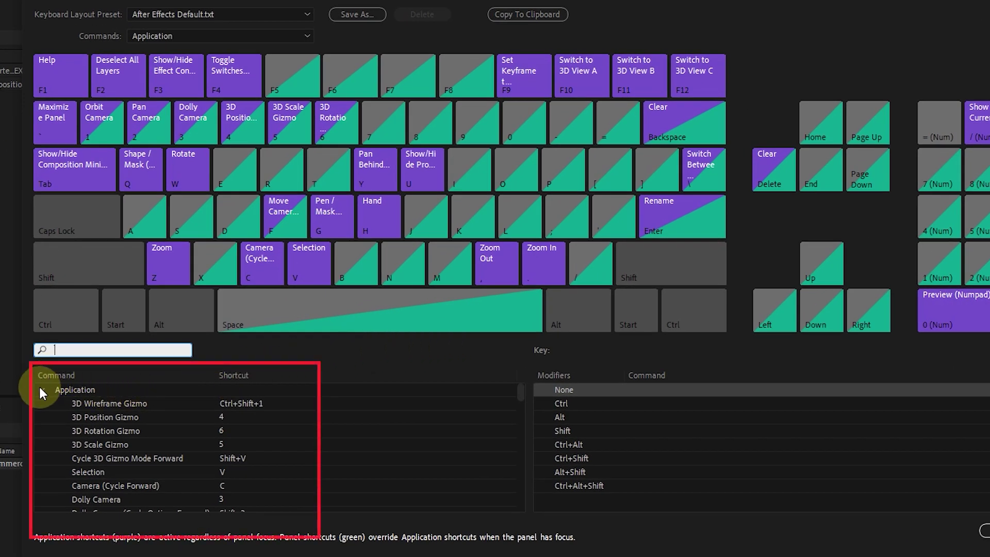
pyautogui.click(42, 389)
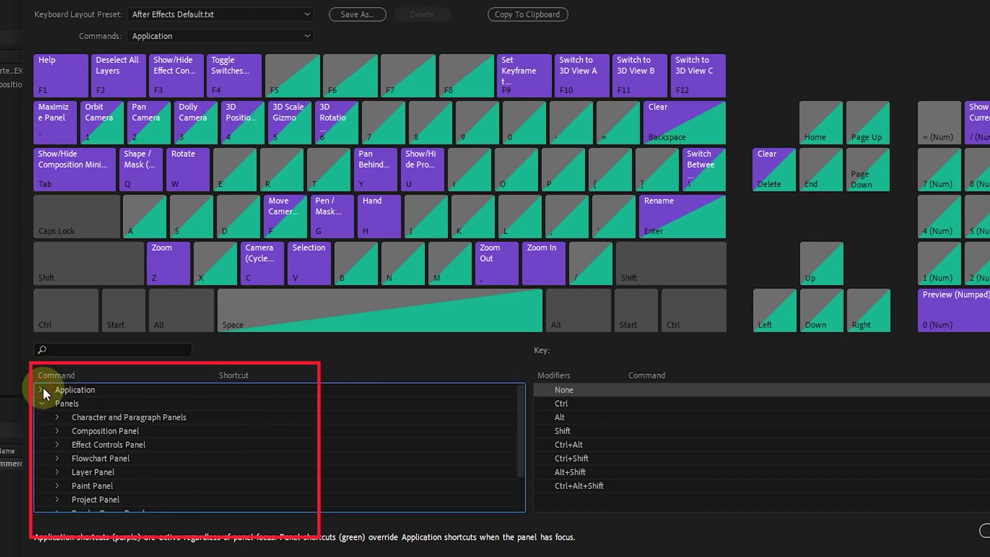
pyautogui.click(42, 390)
# - Locate Zoom in the Application list and view the commands assigned to the Z key
pyautogui.scroll(-5, 122, 460)
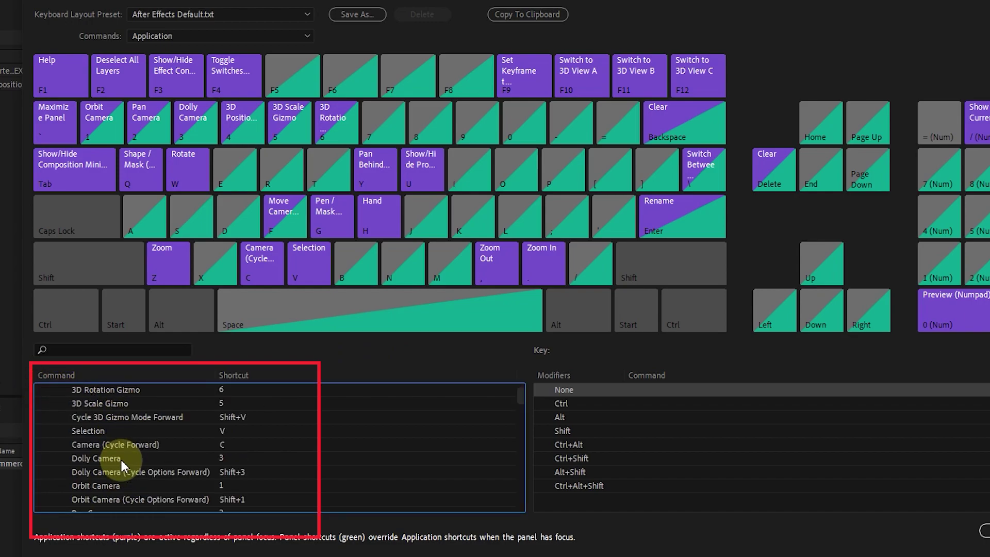
pyautogui.scroll(-3, 166, 482)
pyautogui.scroll(1, 166, 488)
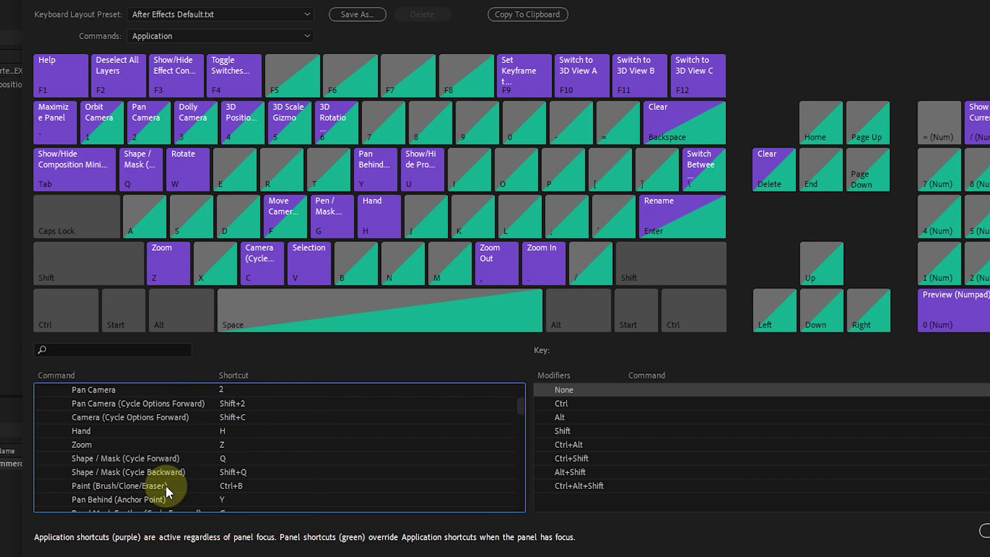
pyautogui.scroll(1, 165, 485)
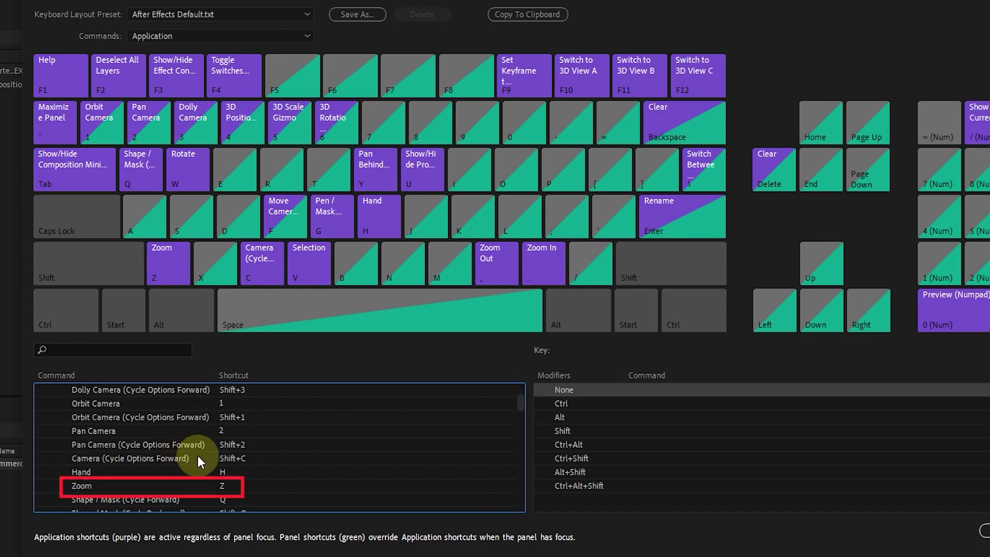
pyautogui.press('z')
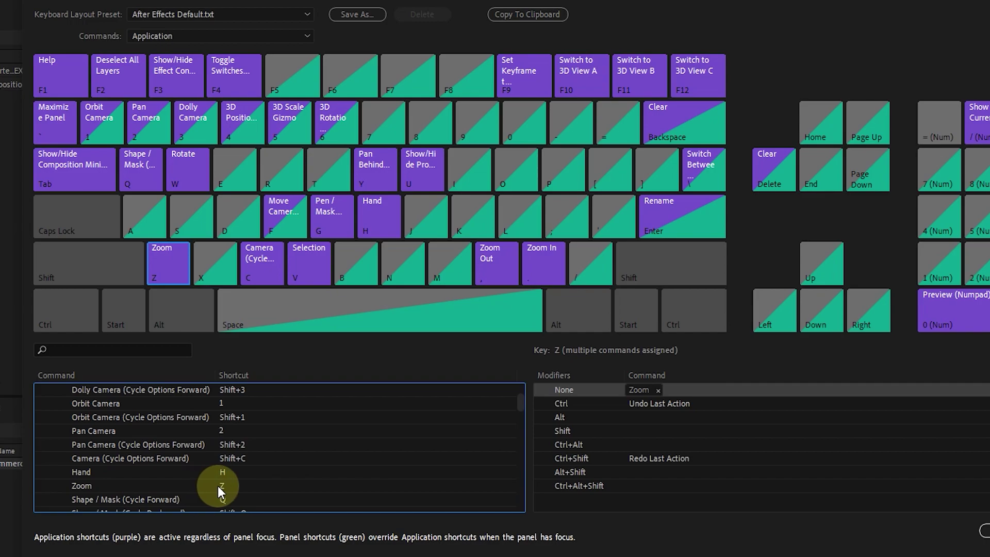
pyautogui.click(206, 434)
pyautogui.scroll(3, 207, 434)
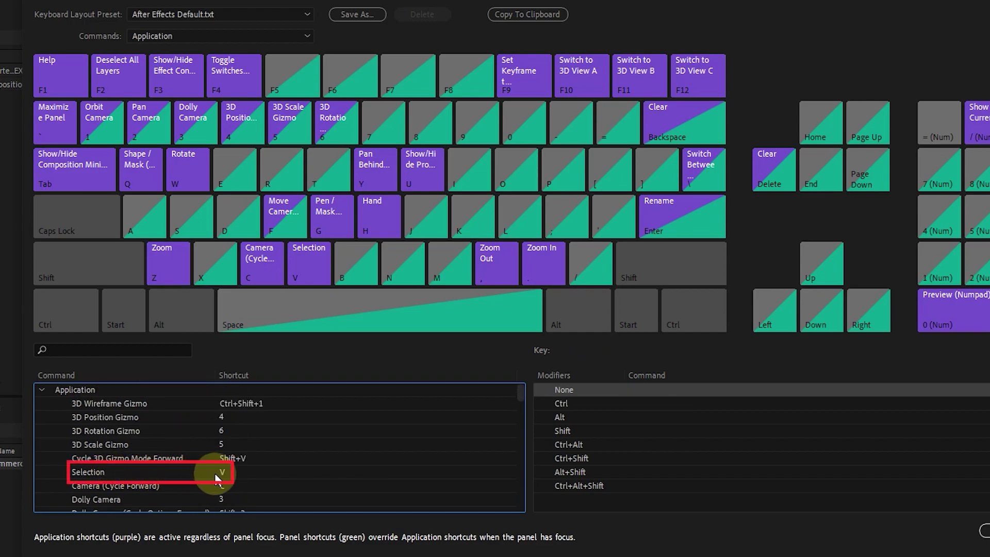
pyautogui.scroll(-3, 222, 474)
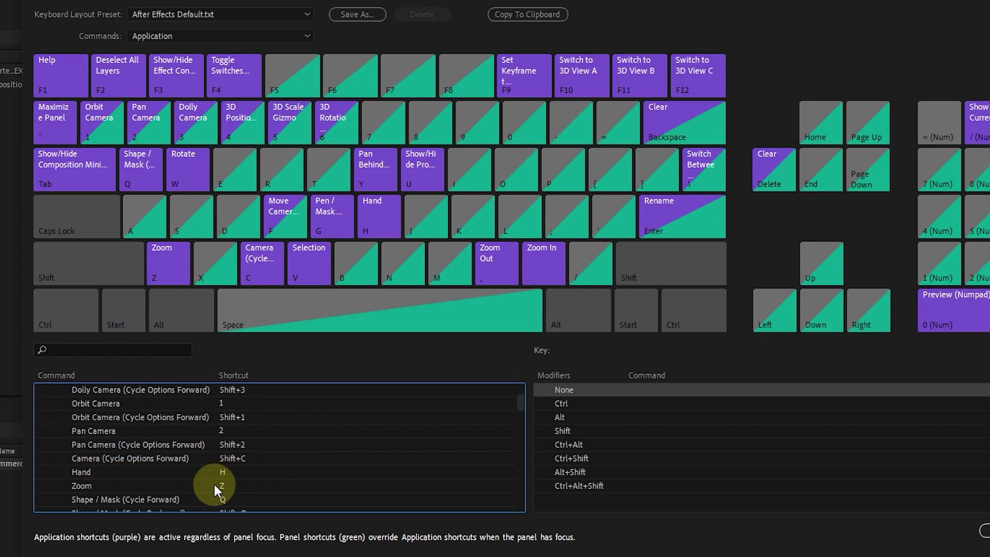
# - Remove Zoom's Z shortcut and reassign Z to it, switching the preset to Custom.txt
pyautogui.click(222, 486)
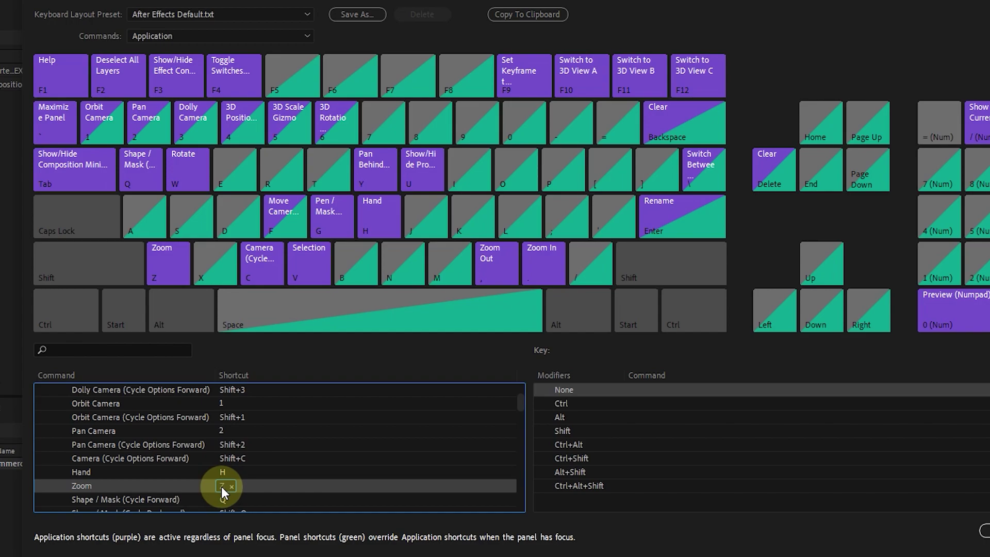
pyautogui.click(231, 486)
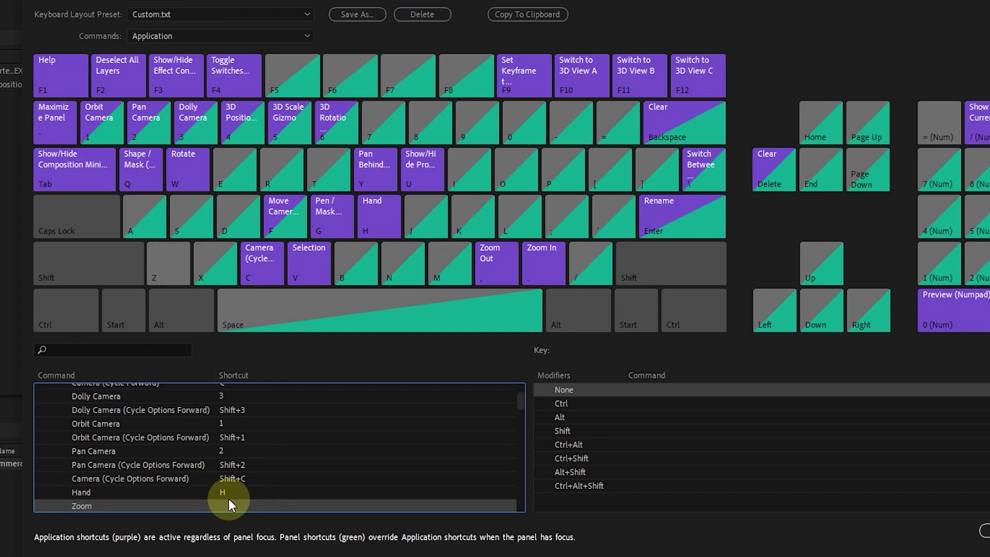
pyautogui.scroll(-2, 224, 502)
pyautogui.click(222, 424)
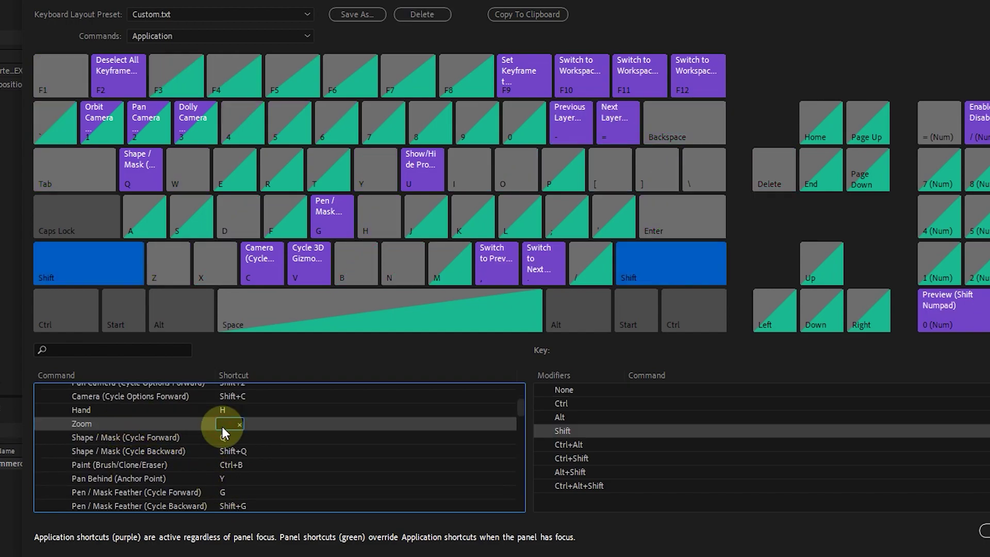
pyautogui.press('z')
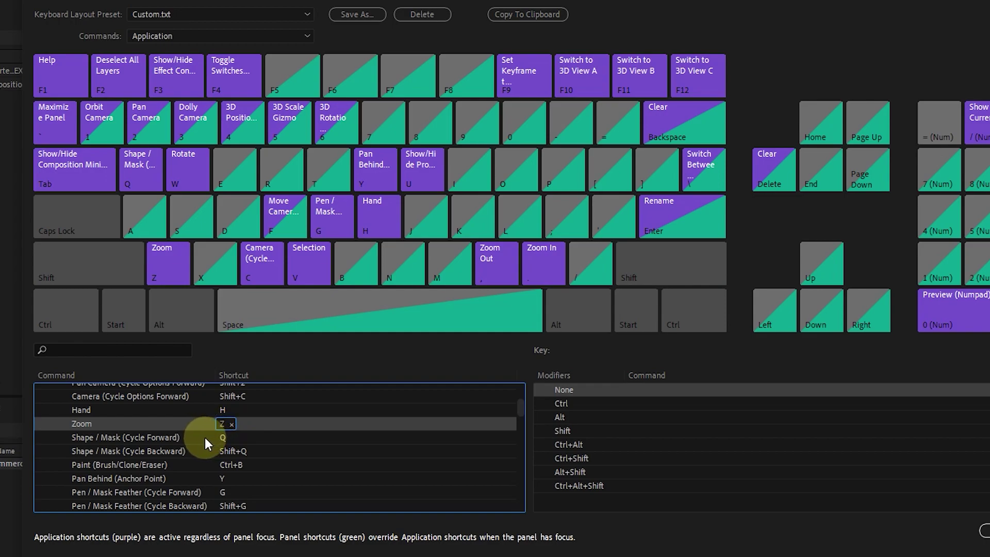
pyautogui.press('Return')
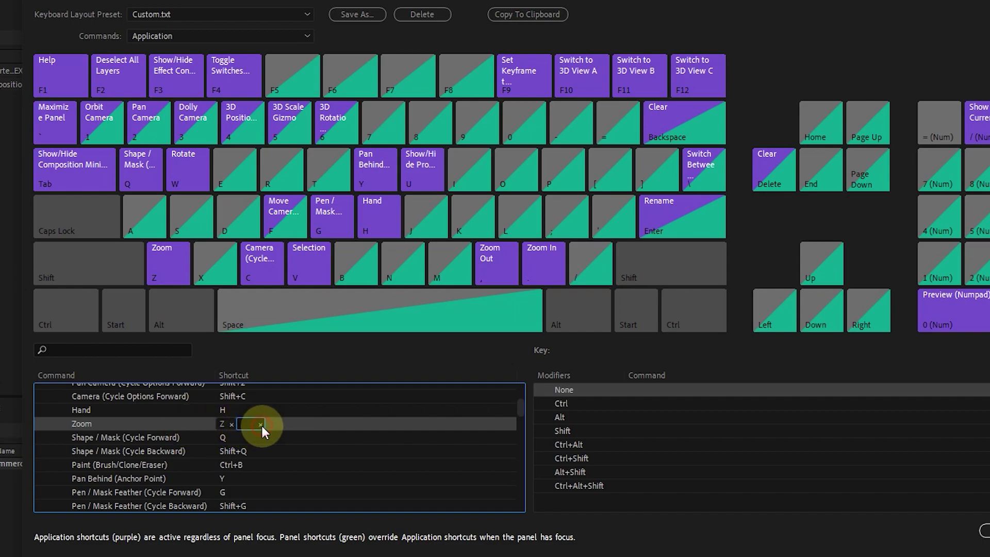
pyautogui.click(252, 410)
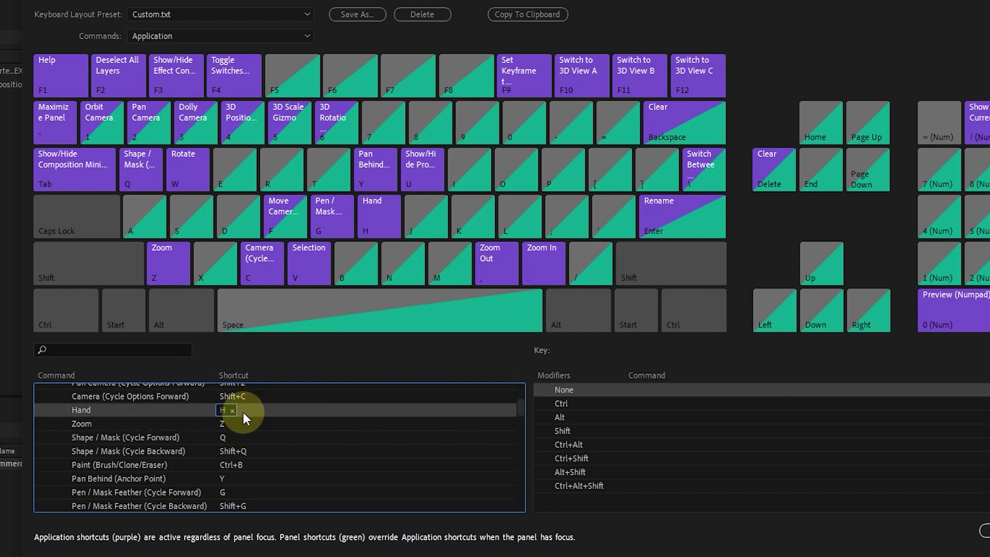
# - Return to the Zoom row and check which commands the H key triggers
pyautogui.click(270, 420)
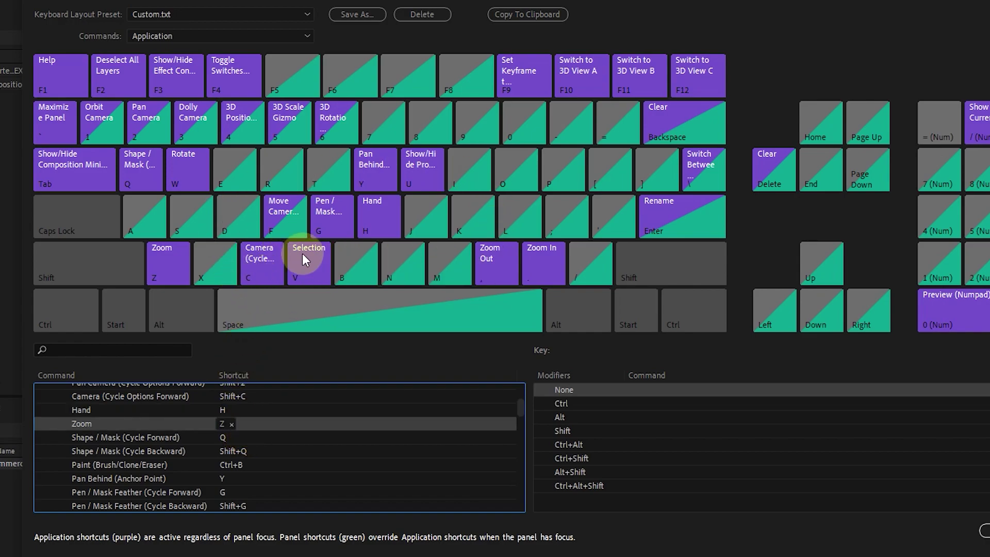
pyautogui.click(379, 217)
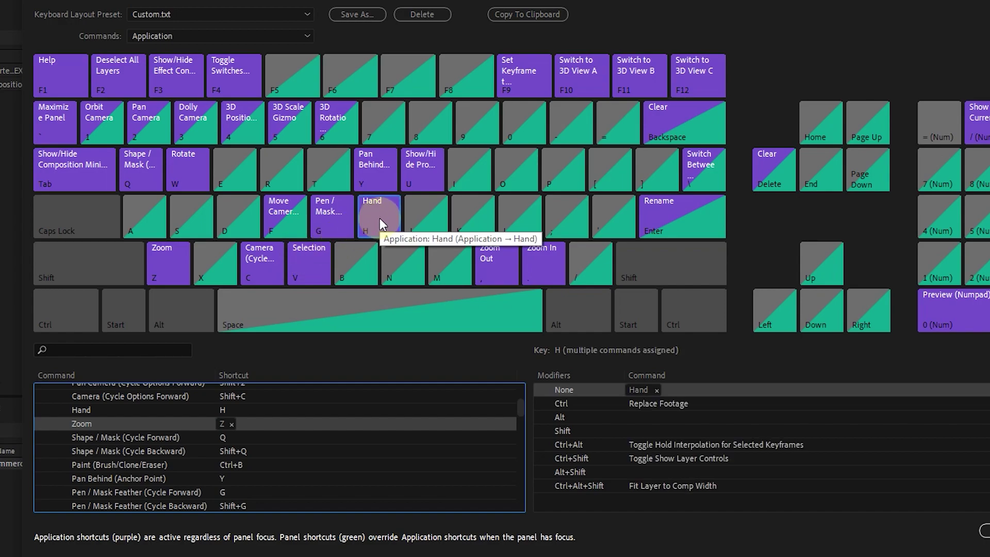
pyautogui.click(370, 209)
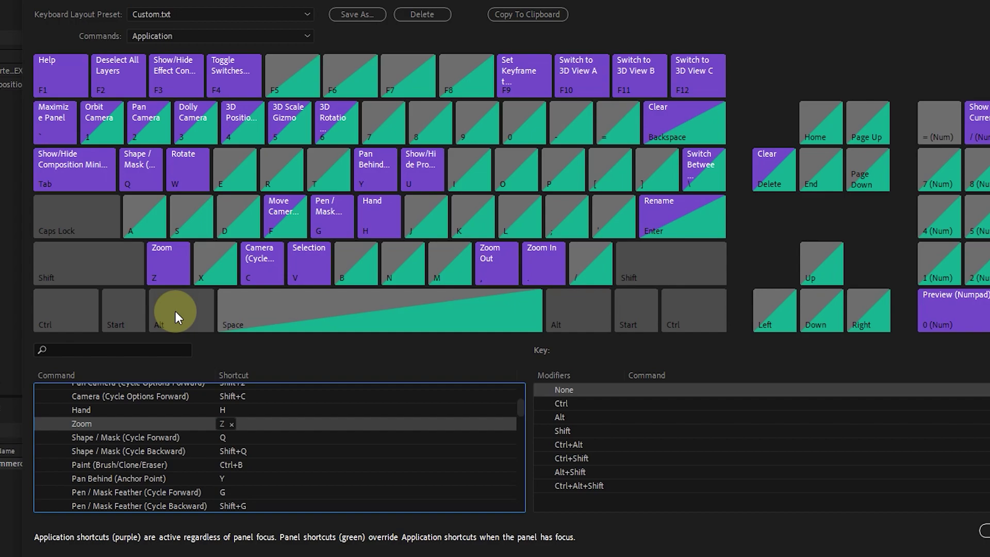
# - Preview the Shift and Alt modifier shortcut layouts on the keyboard map
pyautogui.press('shift')
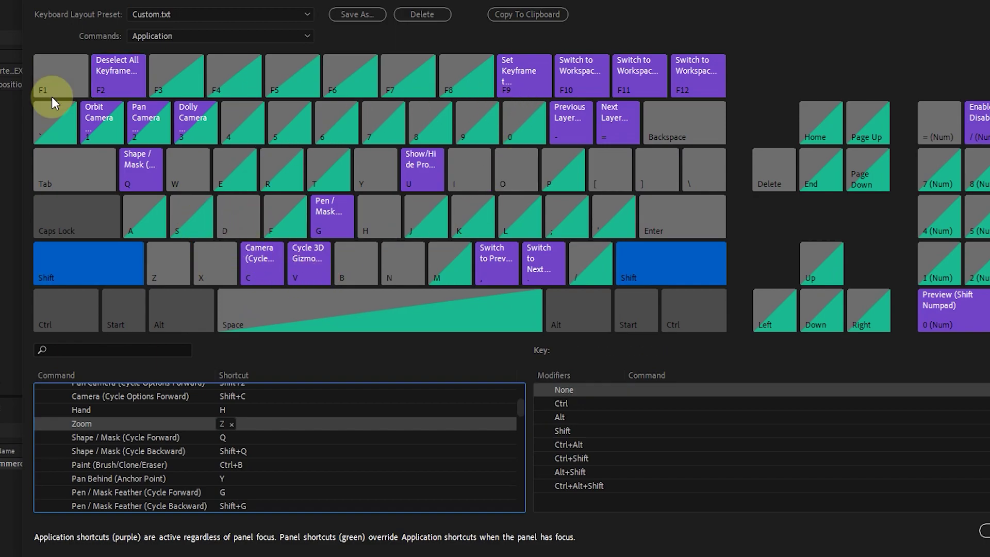
pyautogui.press('shift')
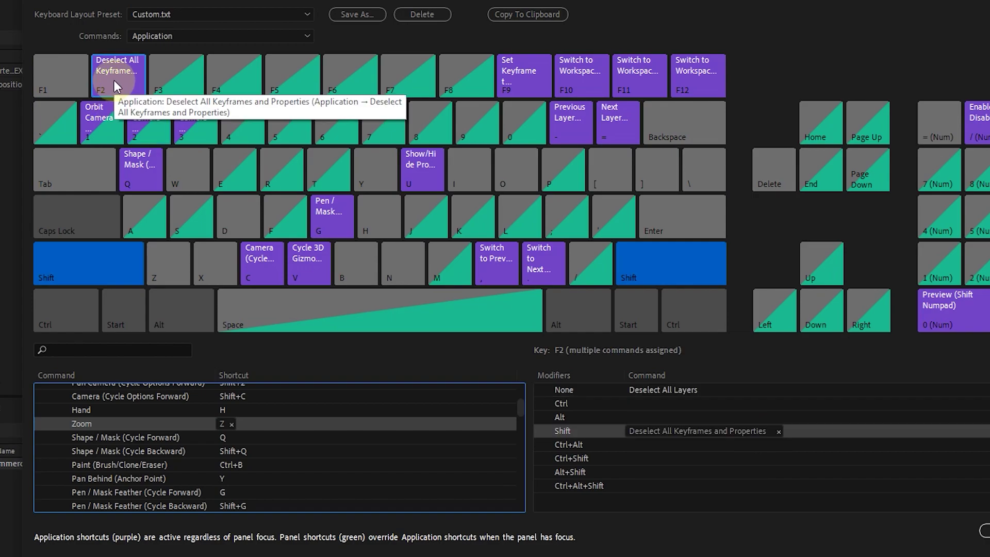
pyautogui.press('alt')
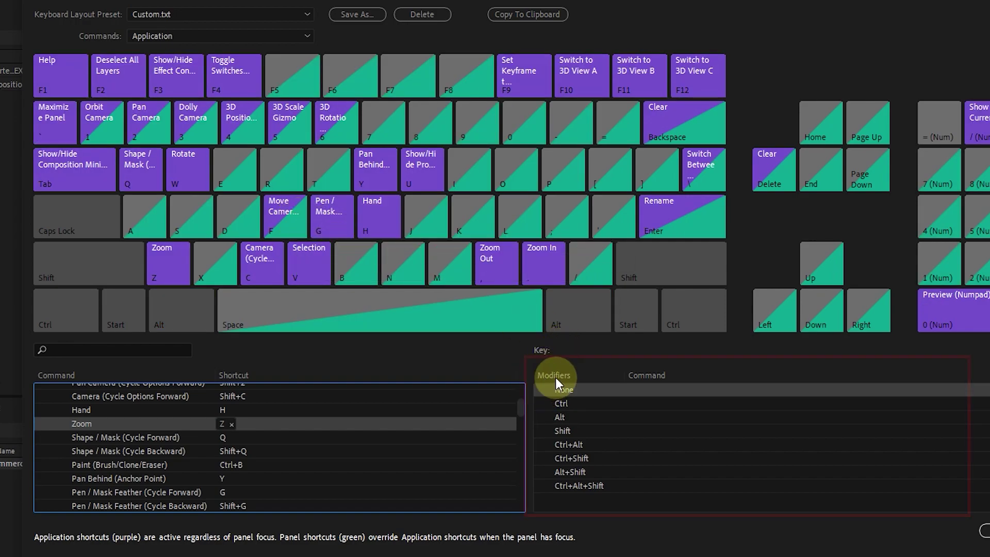
# - With no modifier selected, inspect the commands bound to the V and S keys
pyautogui.click(629, 393)
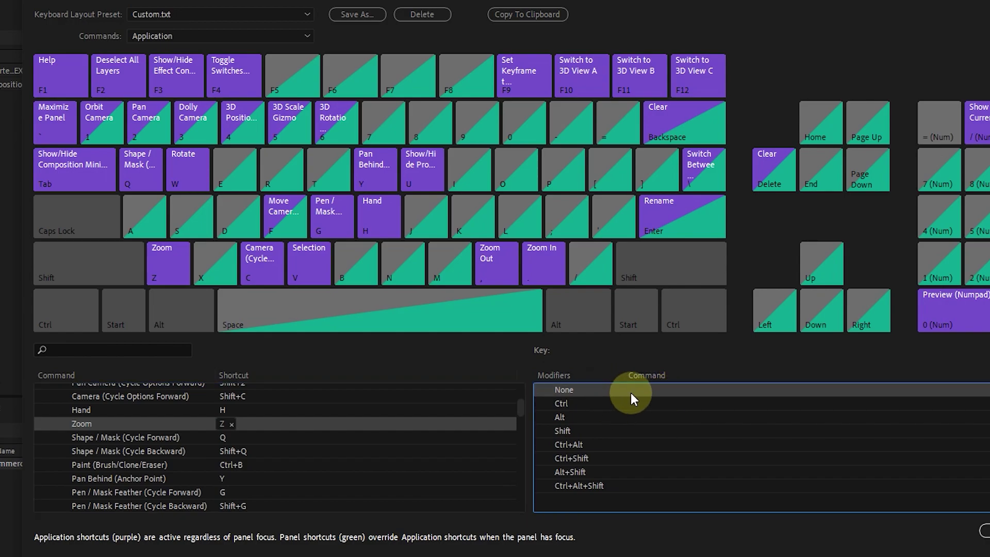
pyautogui.press('v')
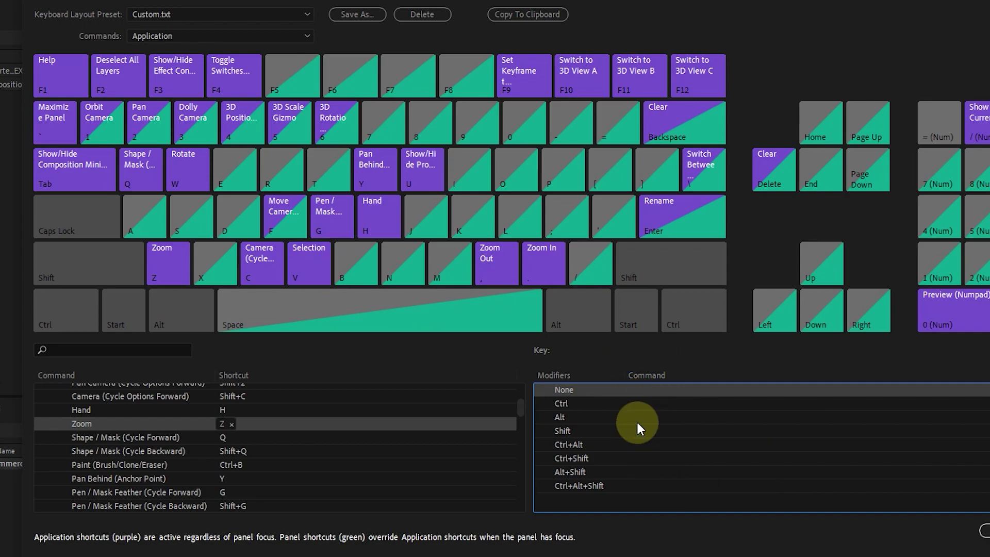
pyautogui.press('s')
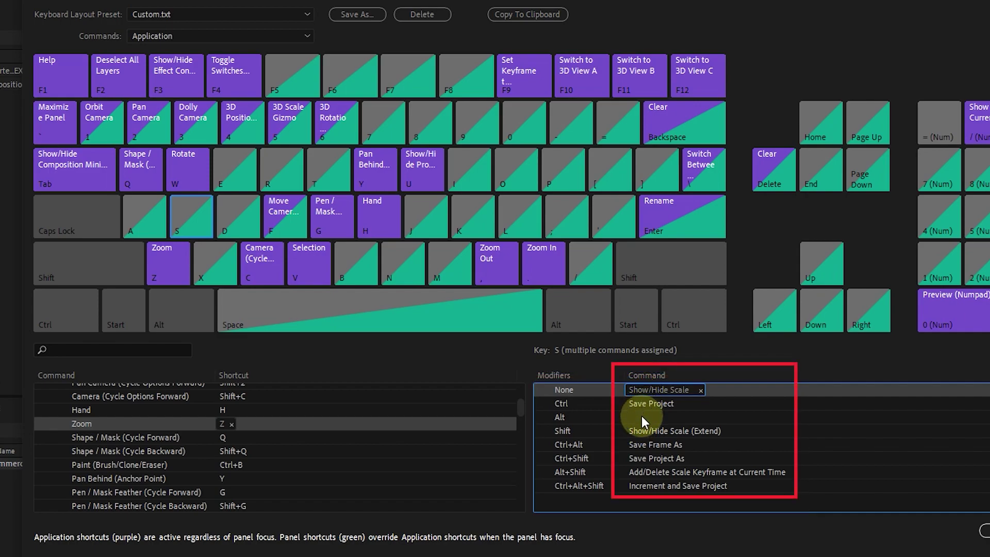
pyautogui.click(649, 444)
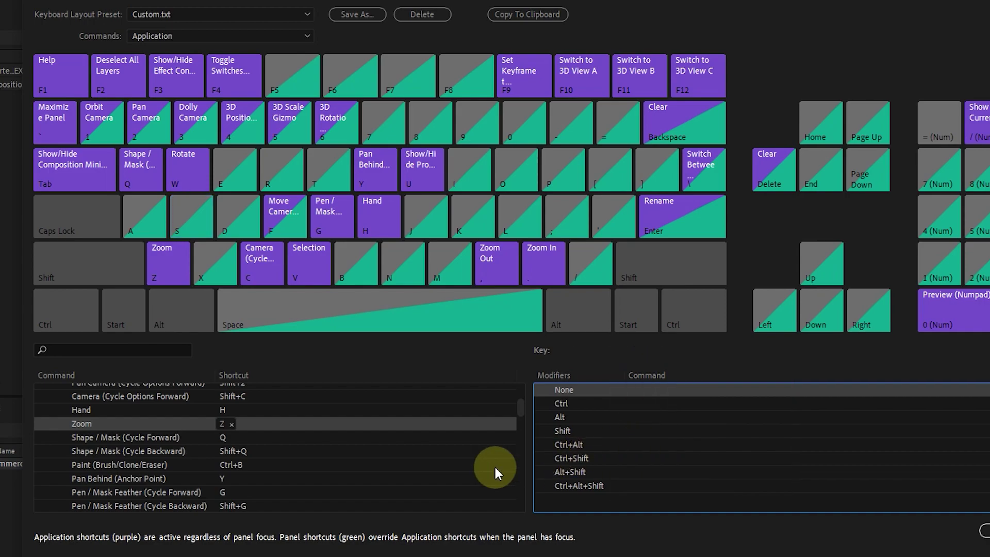
# - Check the 3D gizmo commands' shortcuts, including 3D Rotation Gizmo on 6
pyautogui.scroll(5, 412, 449)
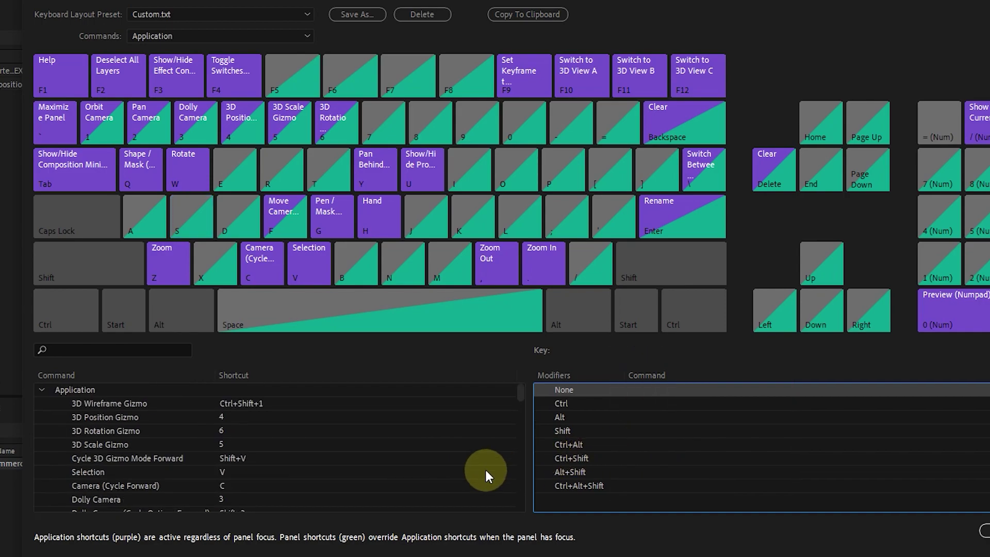
pyautogui.click(470, 457)
pyautogui.click(576, 434)
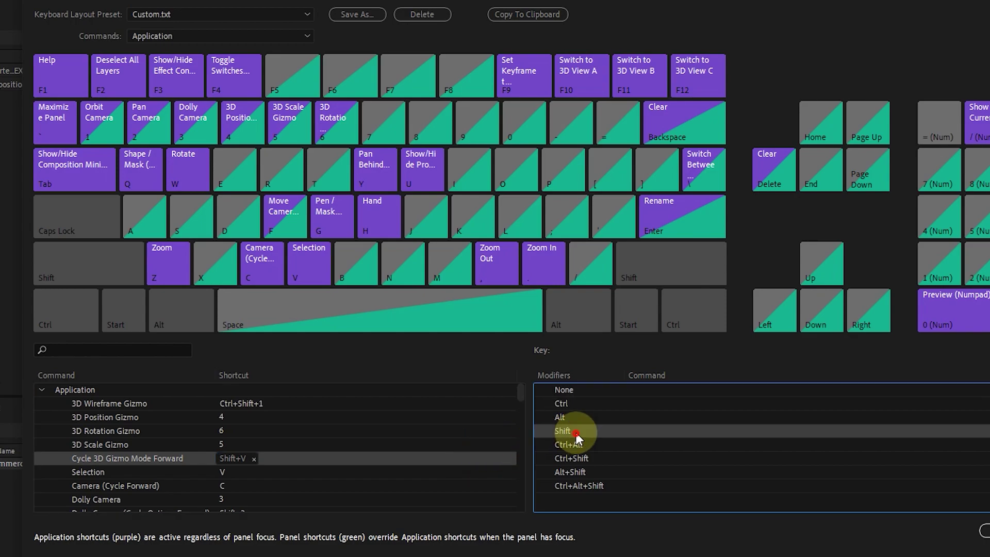
pyautogui.click(505, 405)
pyautogui.click(560, 403)
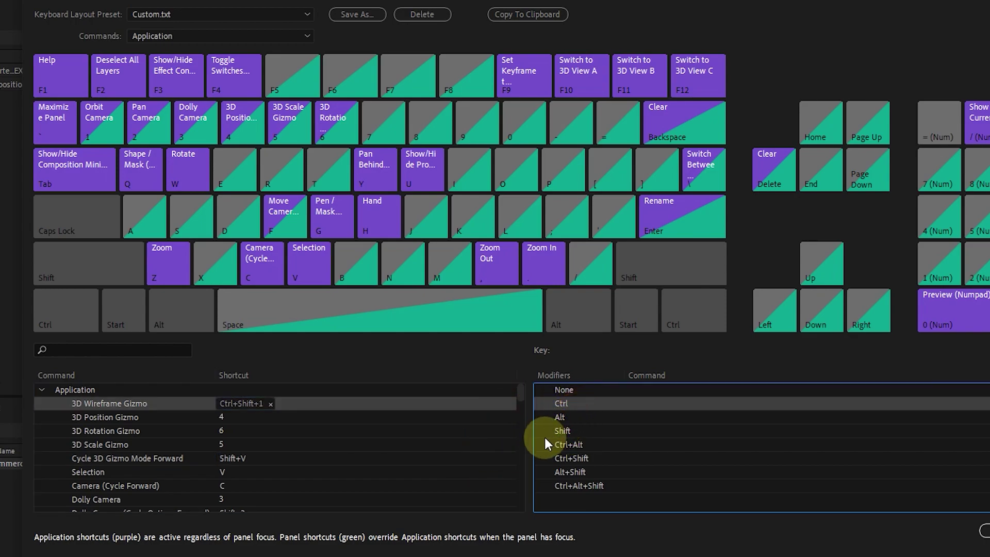
pyautogui.click(508, 431)
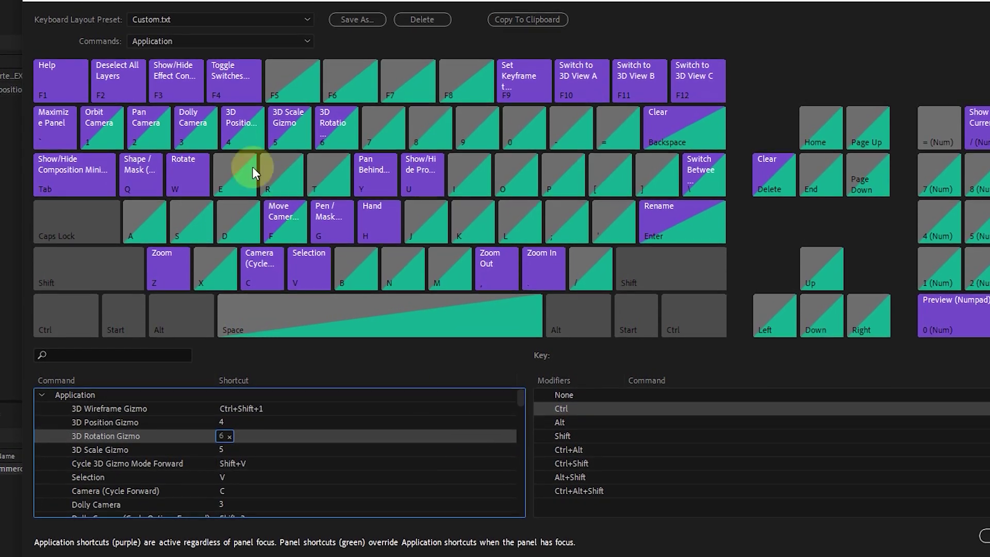
# - Show Composition Panel commands and check that Space maps to Preview and Shift+Space to Preview (Time Shift)
pyautogui.click(147, 41)
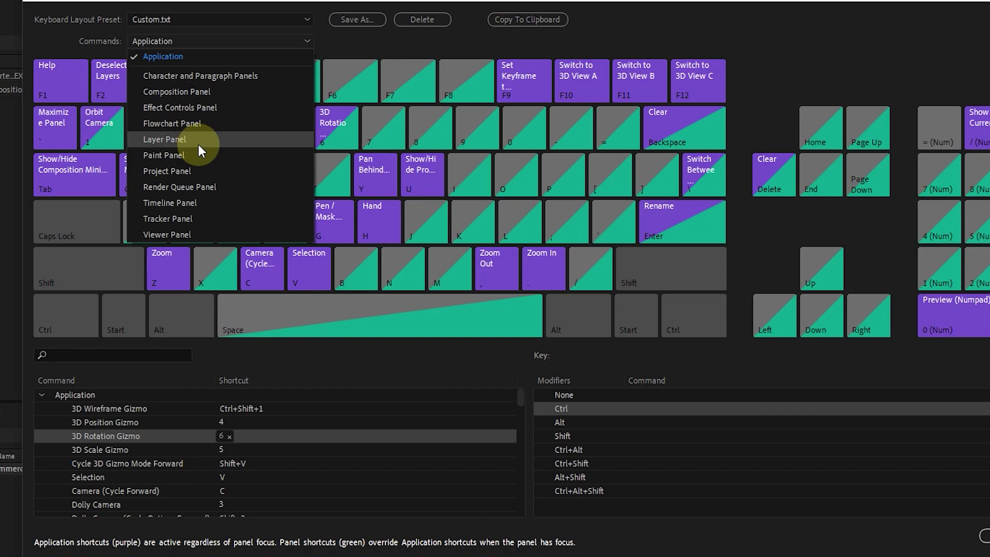
pyautogui.click(197, 91)
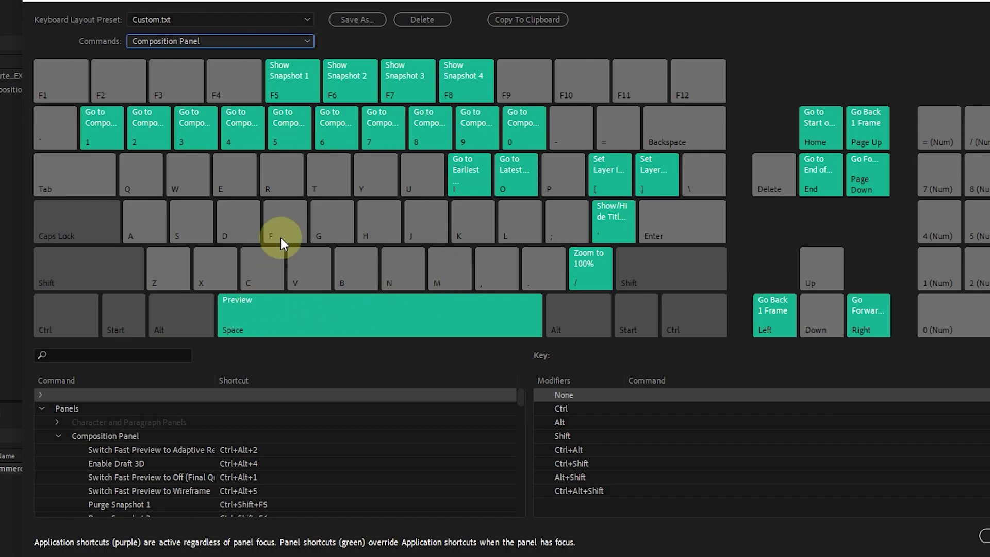
pyautogui.click(454, 327)
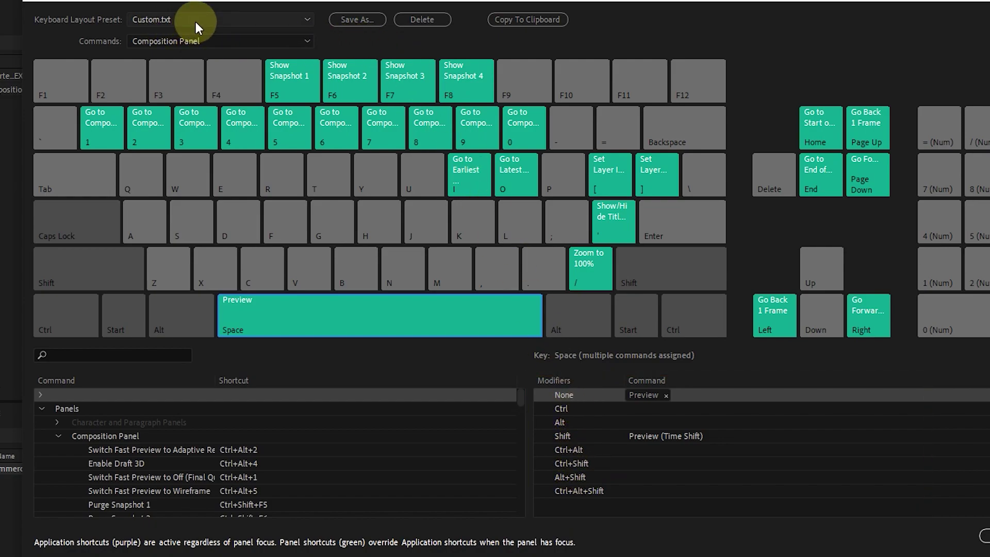
# - Keep Custom.txt as the preset, start Save As, then filter commands by 'hand'
pyautogui.click(257, 20)
pyautogui.click(175, 48)
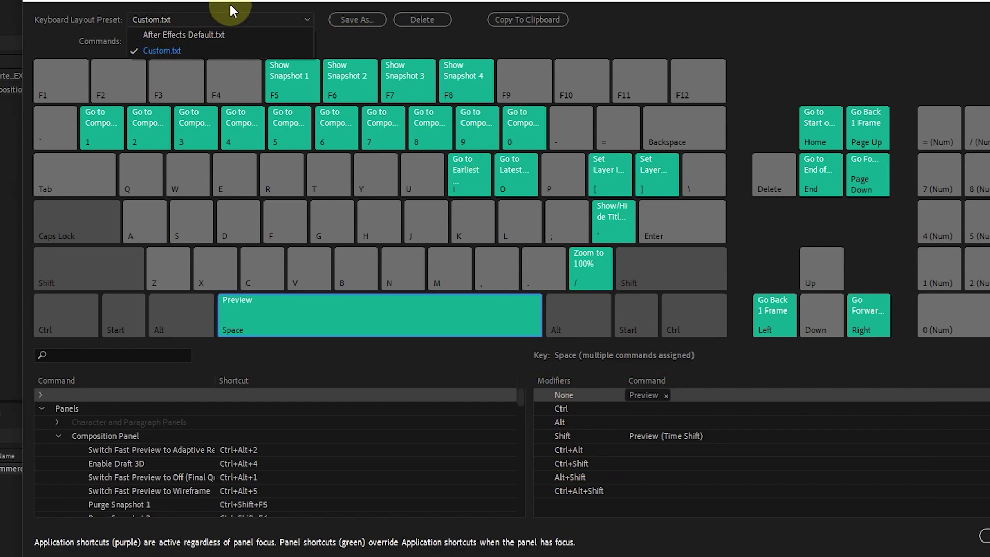
pyautogui.click(354, 20)
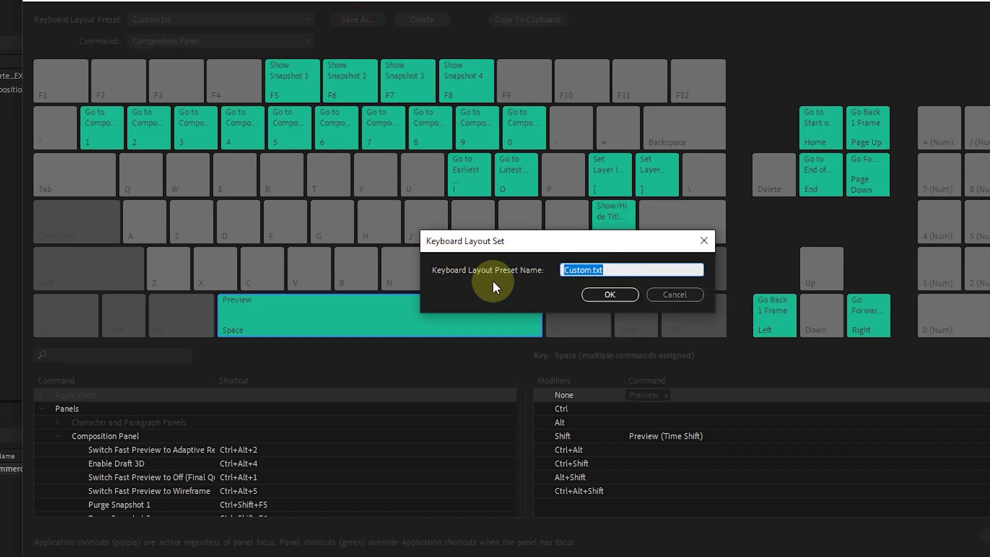
pyautogui.click(673, 292)
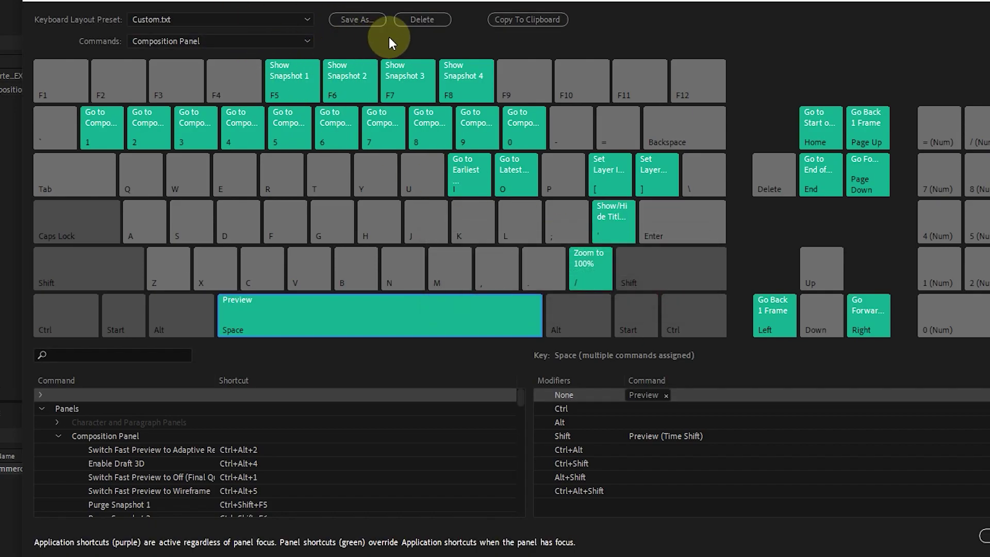
pyautogui.click(99, 355)
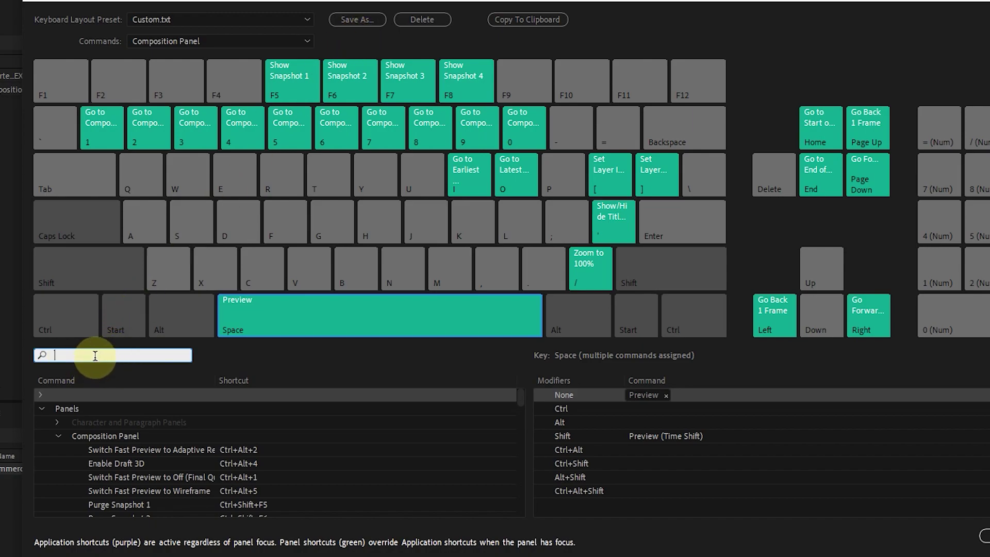
pyautogui.write('hand')
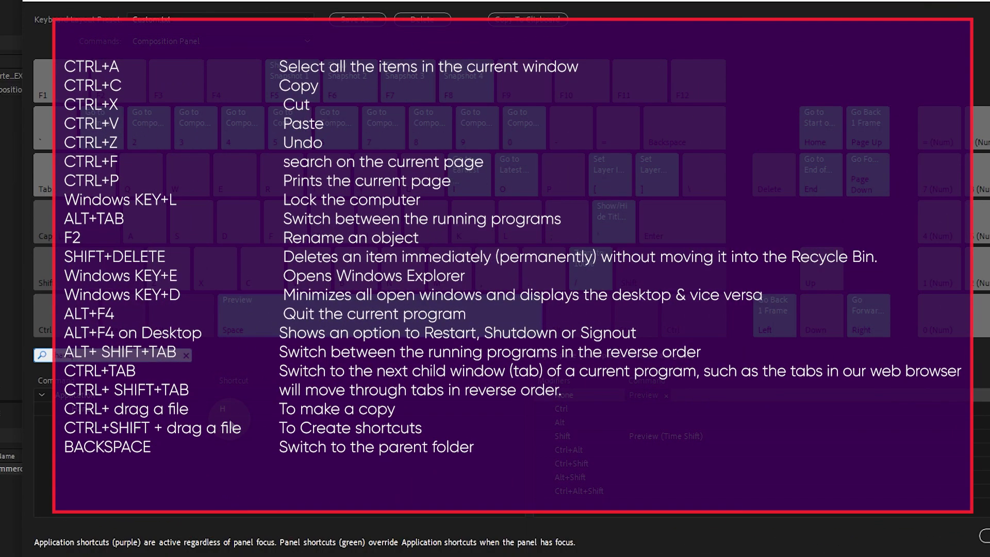
# - Clear the 'hand' search filter so all Composition Panel commands are listed again
pyautogui.click(186, 355)
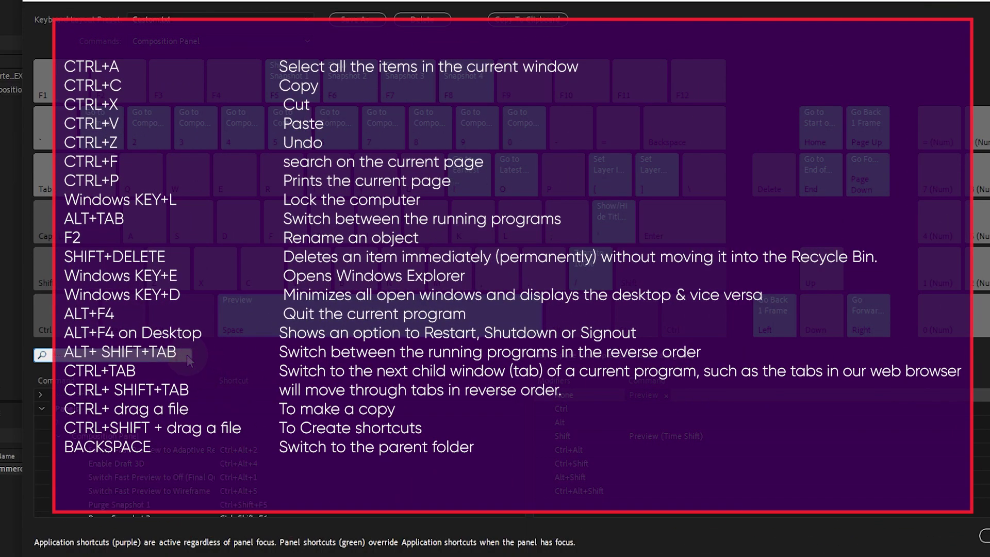